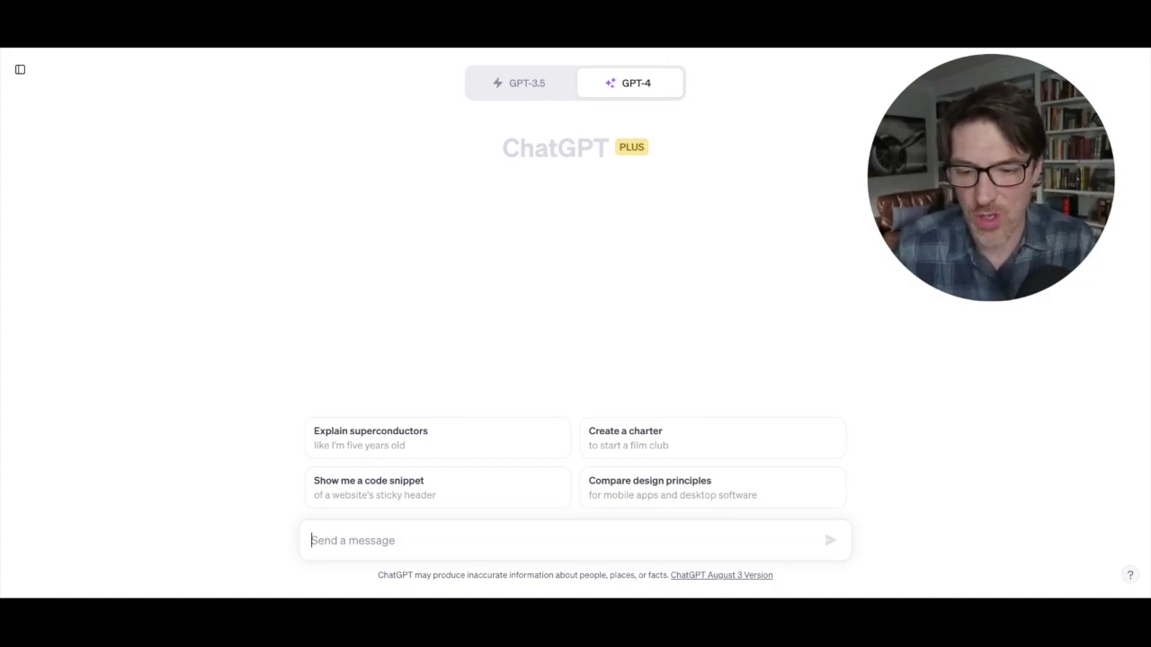
Step: Ask GPT-4 for a boss email justifying six more headcount, review the reply, and start a follow-up
text(W)
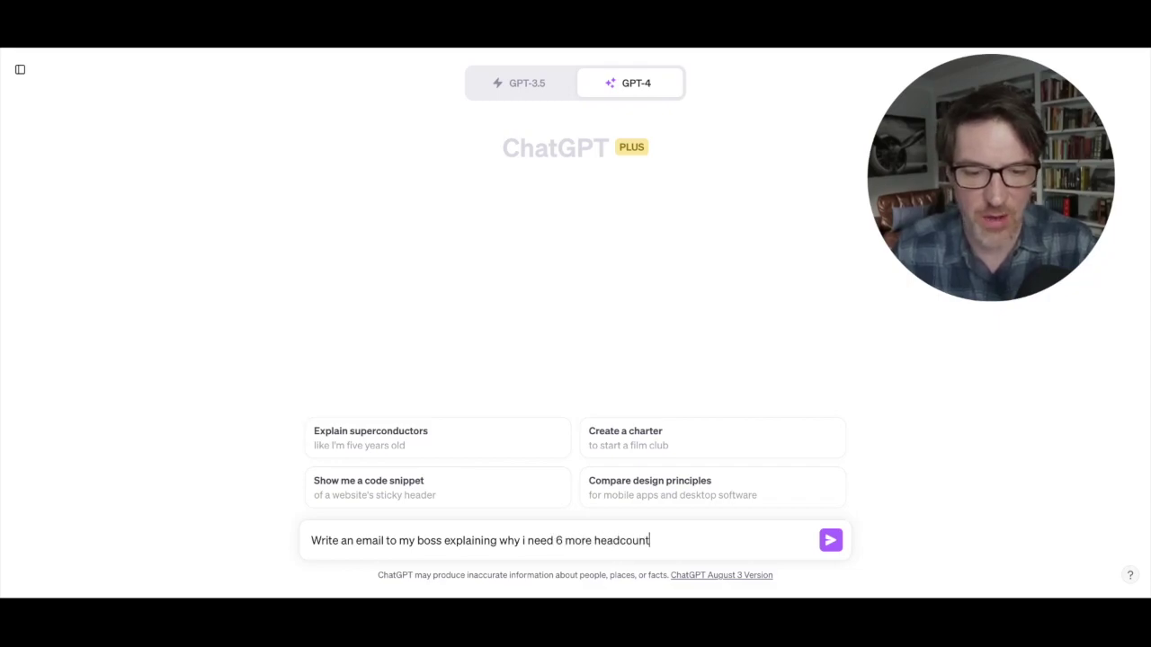
key(Return)
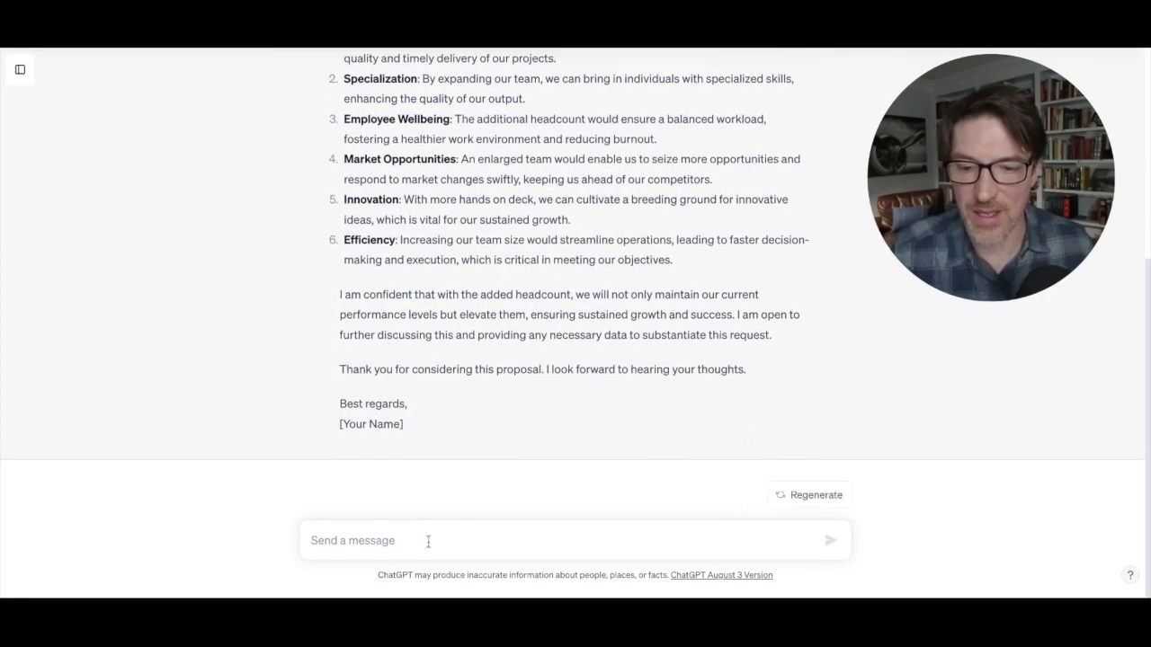
scroll(387, 270, up, 2)
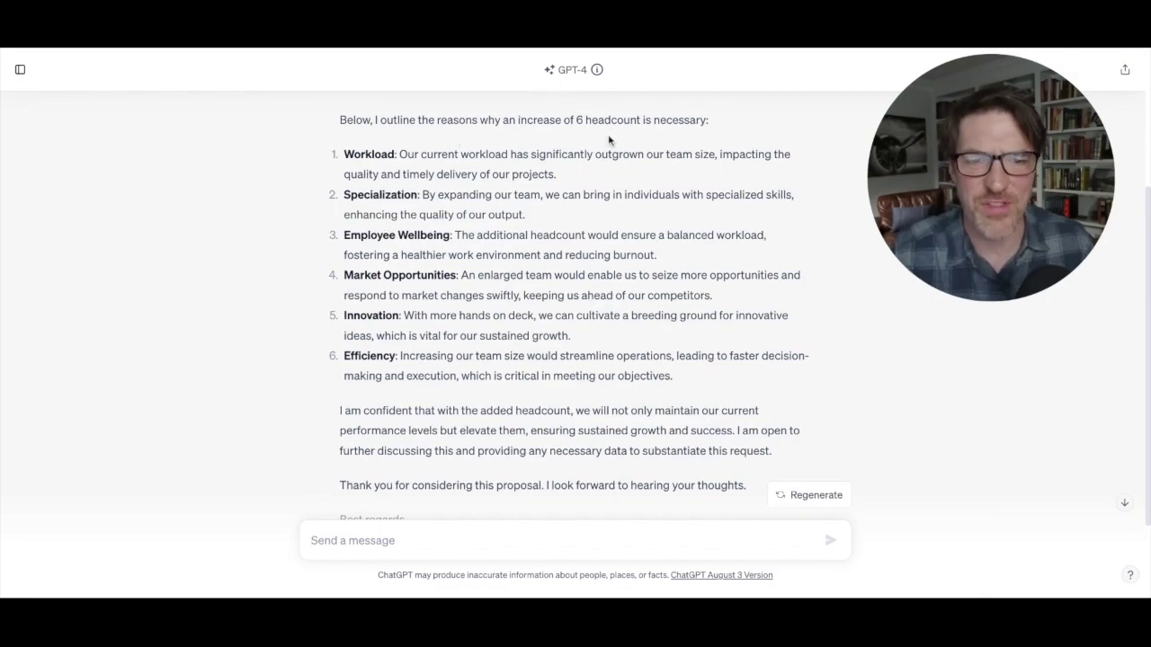
scroll(605, 148, down, 1)
scroll(593, 181, down, 2)
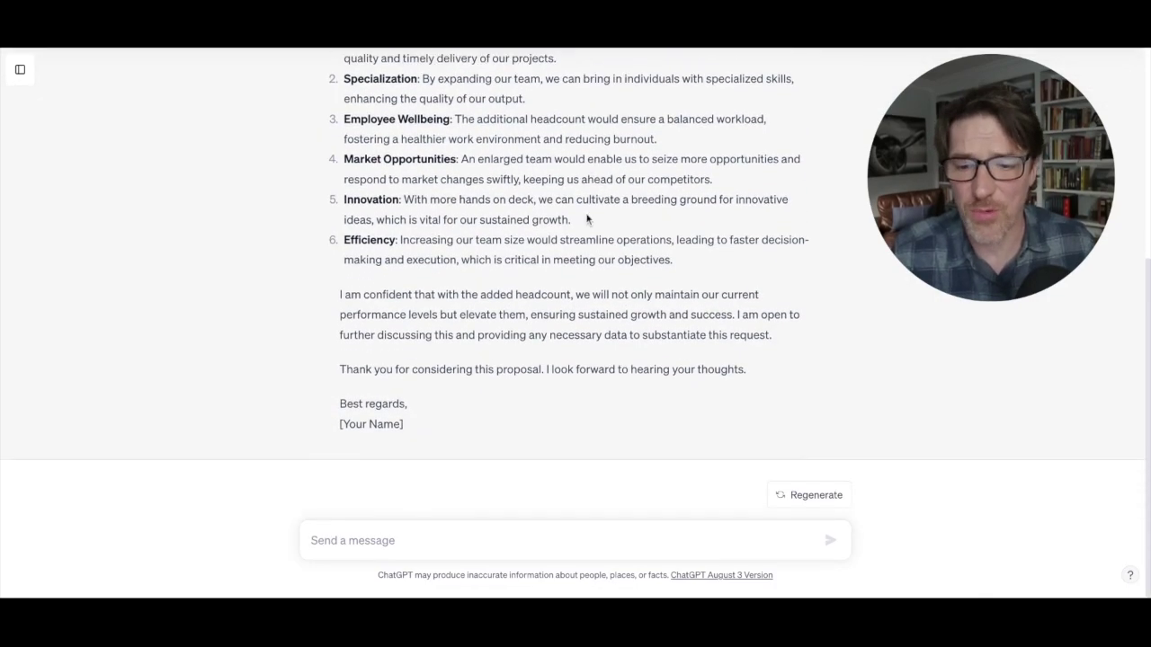
text(Great,)
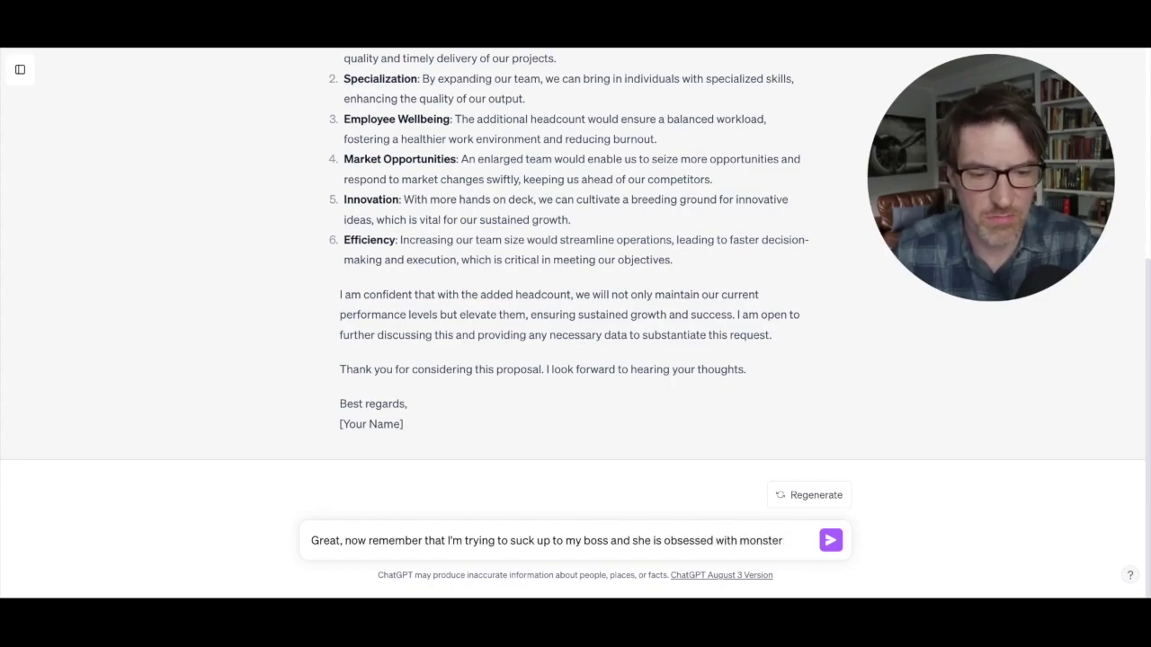
Step: Request a monster-truck version of the email and highlight its subject line, monster-truck phrase and Specialized Pit Crew heading
text(ks, now write it again)
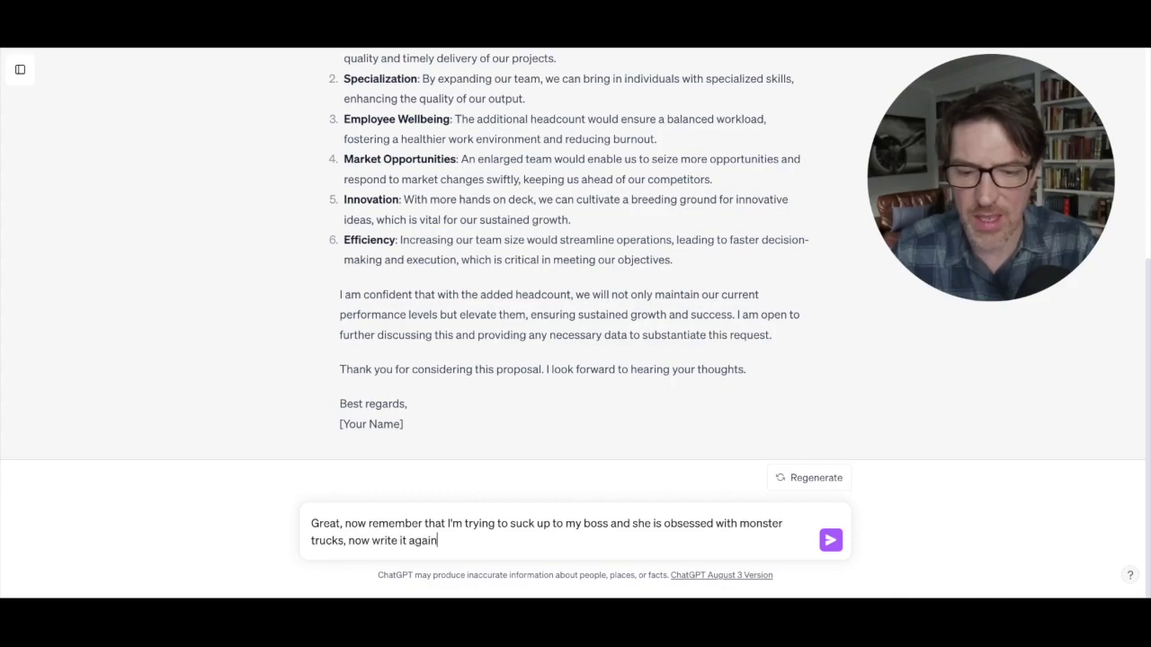
key(Return)
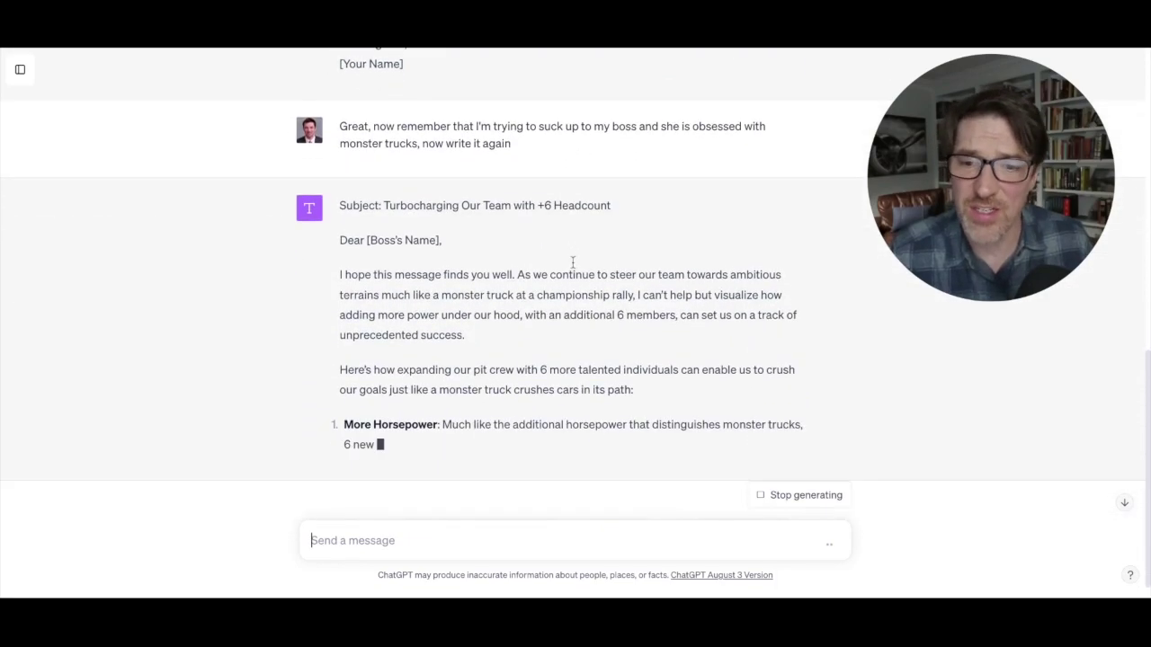
drag(419, 205, 575, 214)
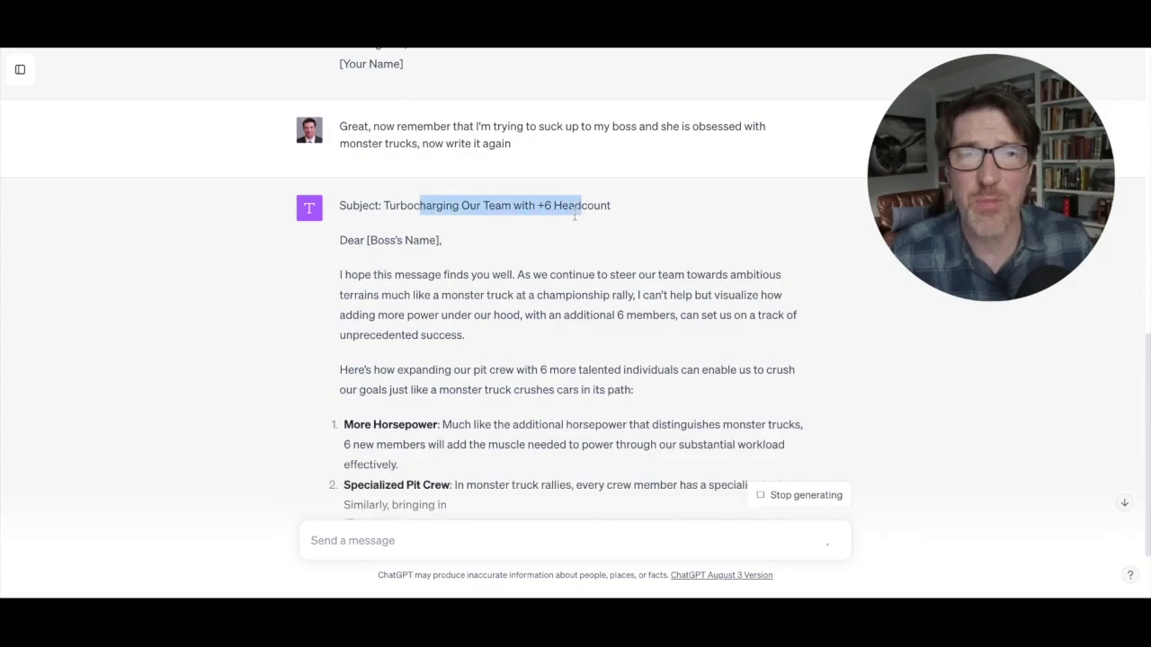
click(479, 278)
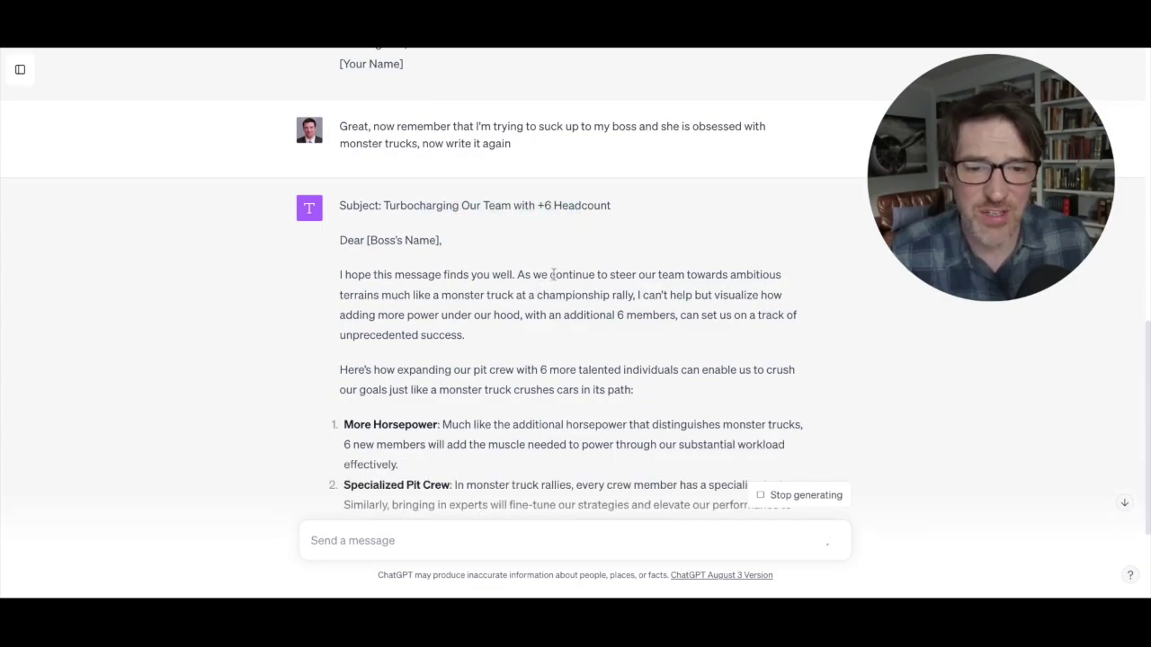
drag(553, 274, 576, 295)
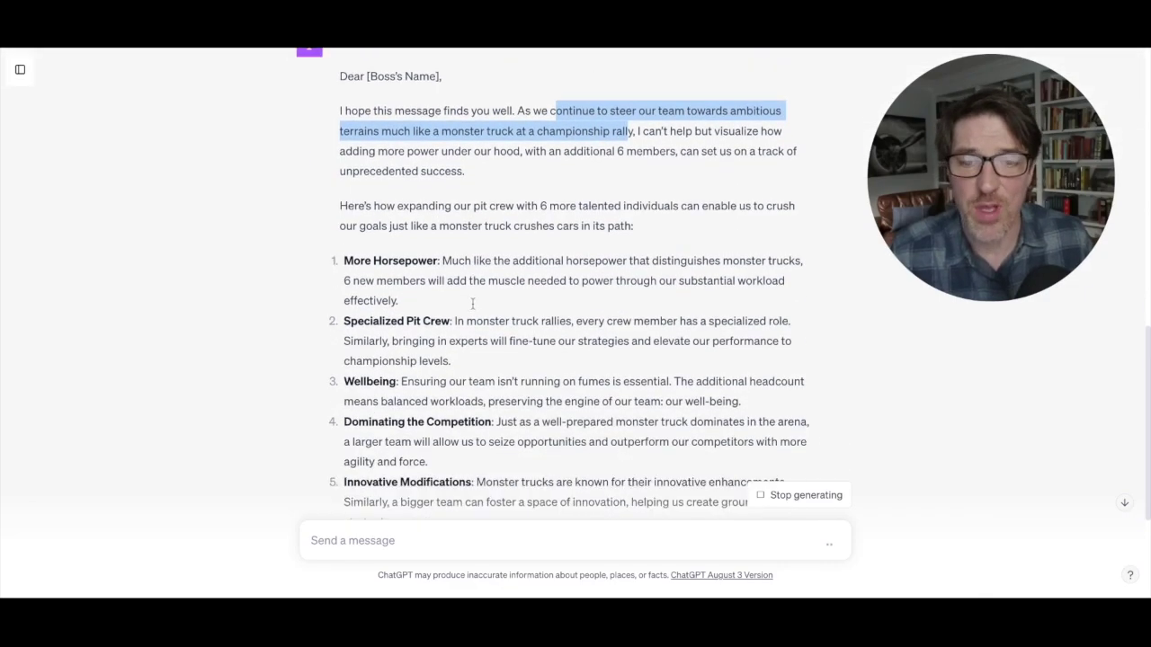
click(375, 284)
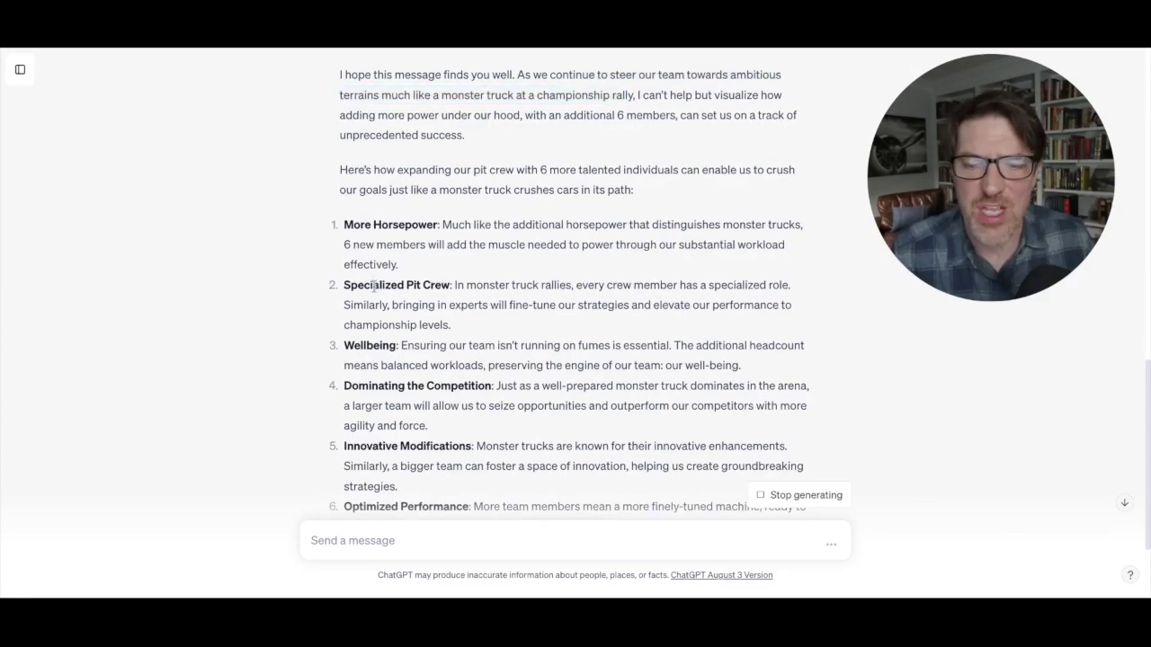
drag(431, 285, 374, 286)
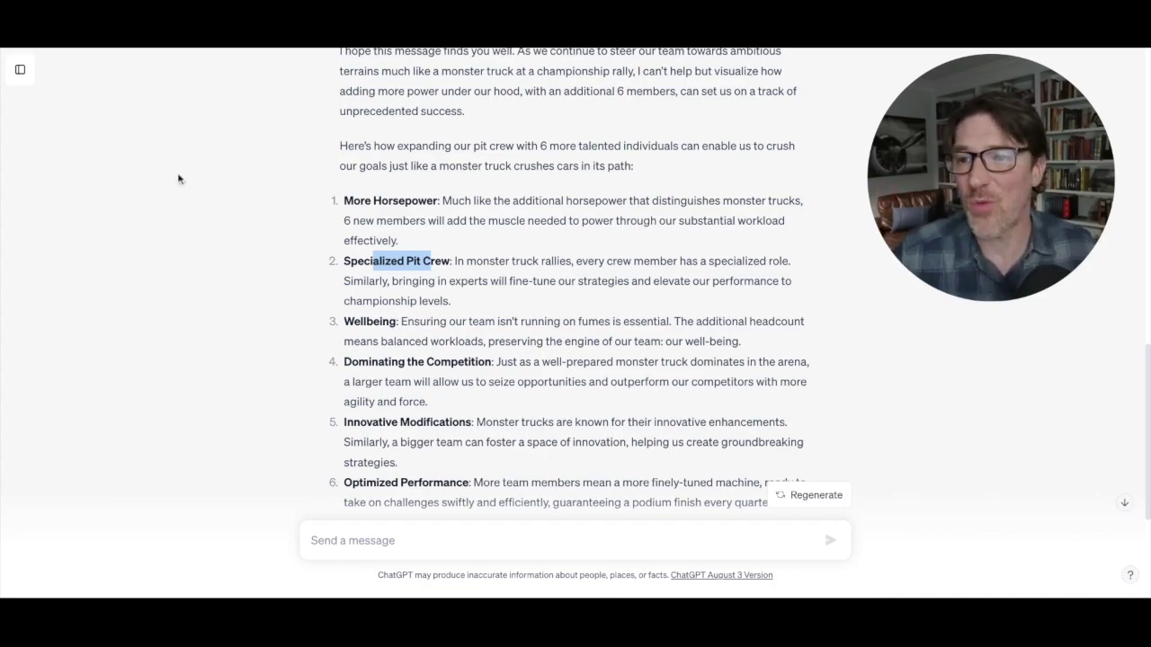
click(20, 71)
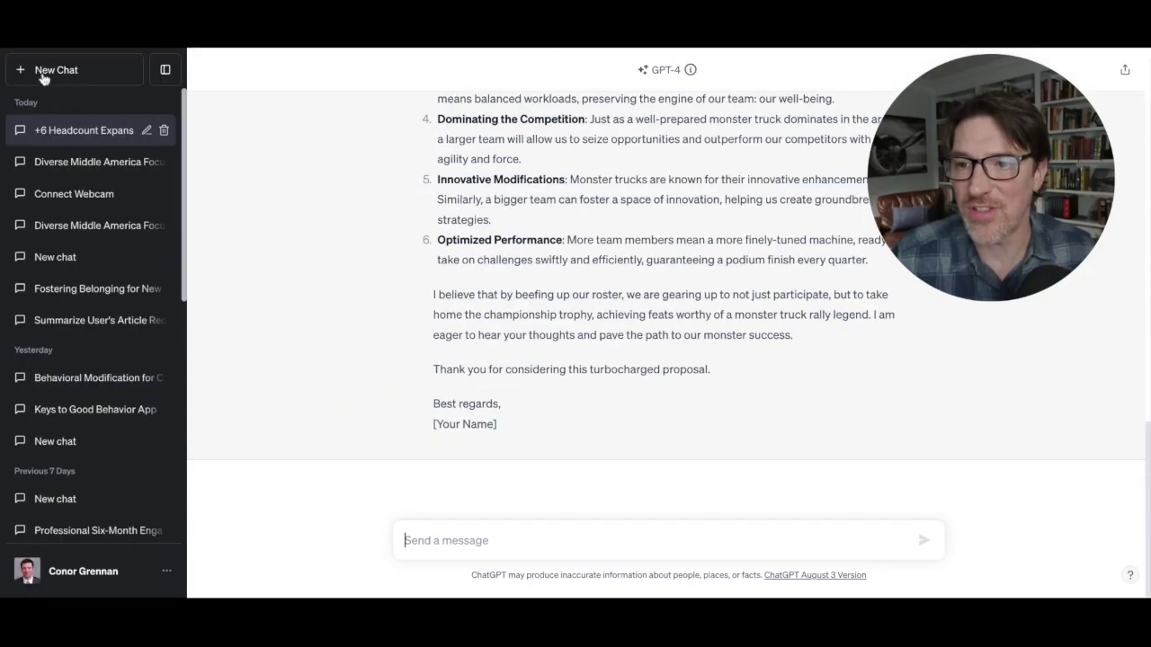
Step: In a new chat, paste the five-shopper grocery focus group prompt with an alien and highlight its diverse-group request
click(43, 77)
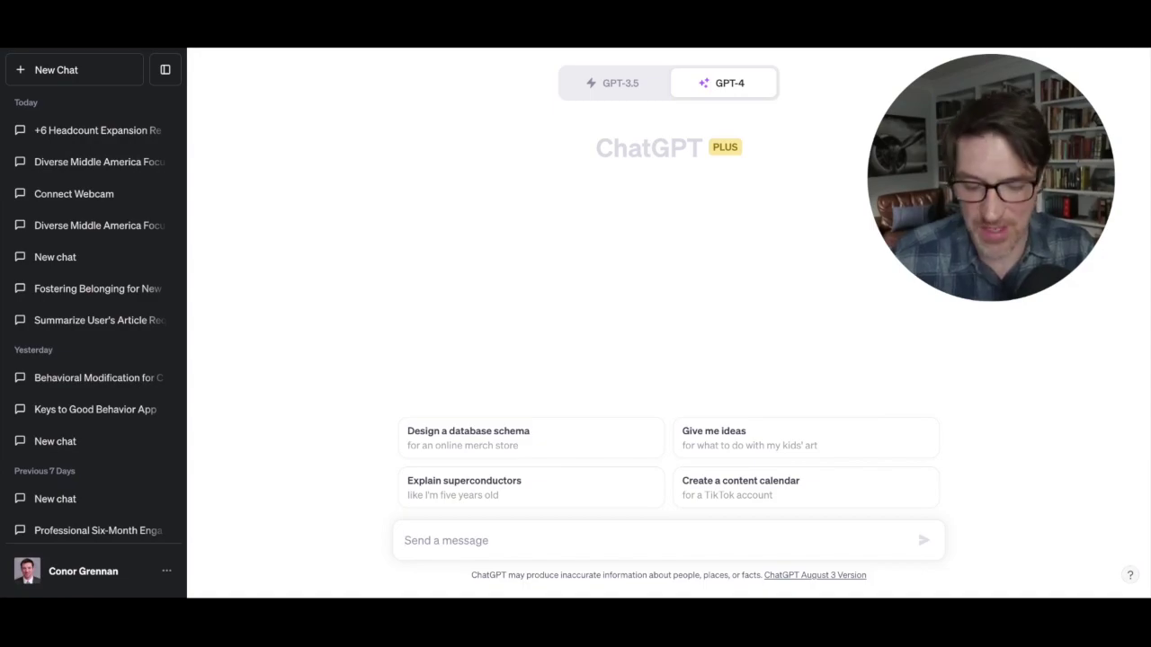
text(I'm developing a new organic veggies company, and I need a focus group. Pretend I'm walking into a middle America grocery store and give me a diverse group of 5 individuals with their names ages and backgrounds. Also make one of them an alien and give them really weird physical characteristics.)
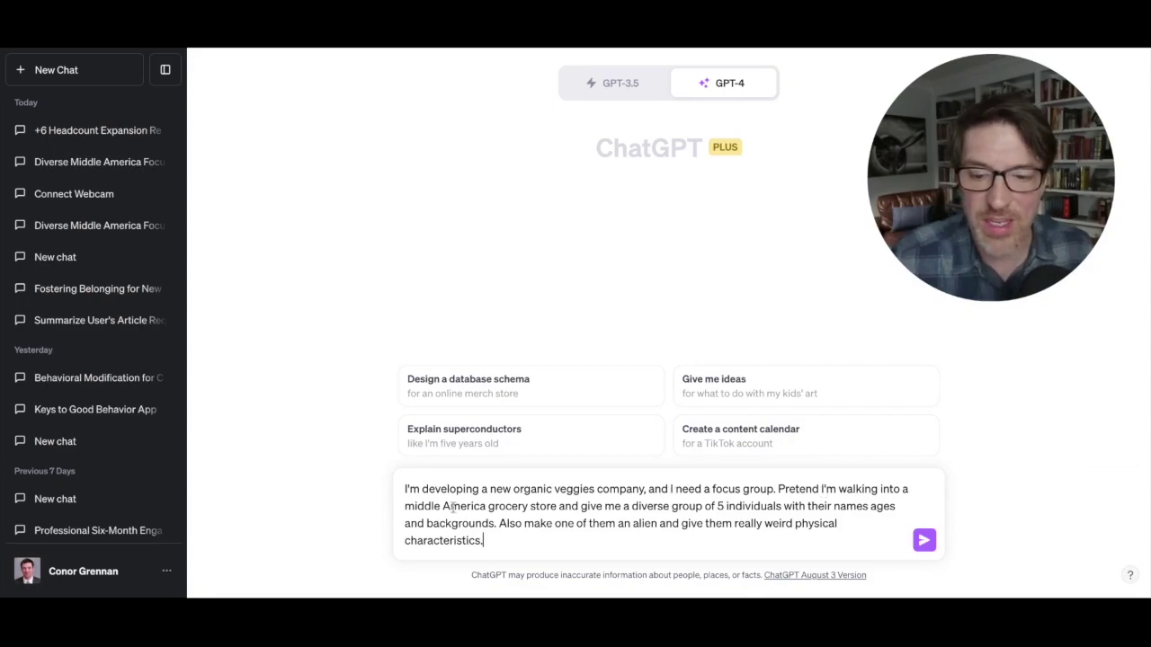
drag(450, 506, 896, 506)
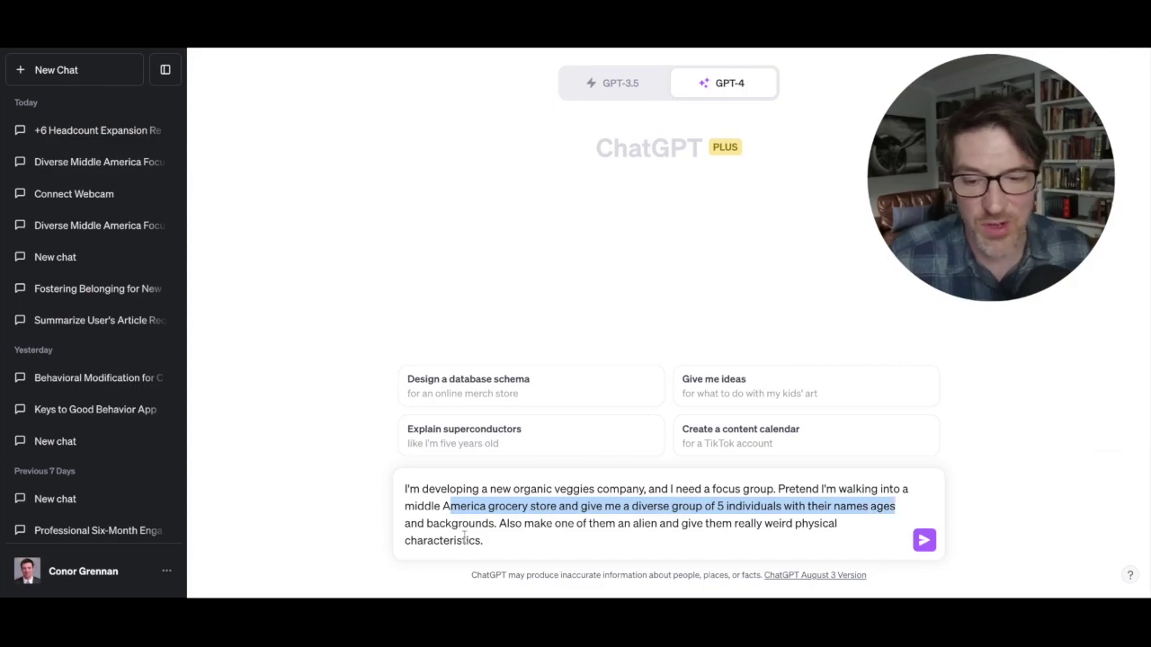
drag(494, 523, 824, 523)
click(792, 534)
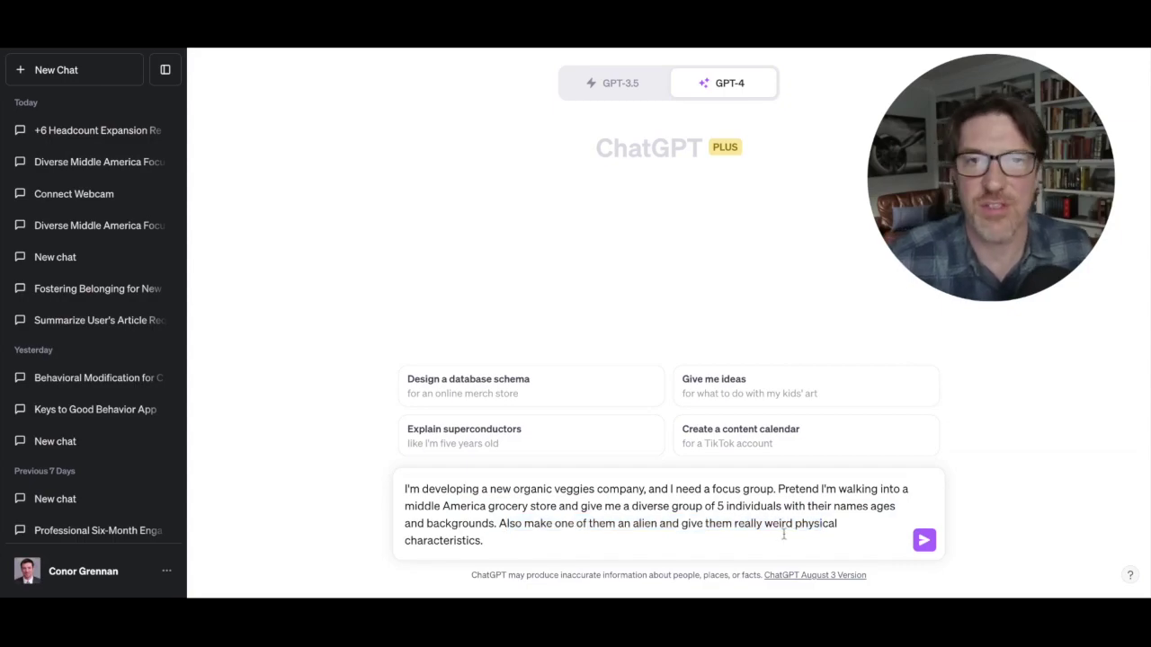
Step: Submit the focus group prompt, then highlight Zorglox's colour-changing skin, 360-degree vision and the word 'organic'
click(924, 540)
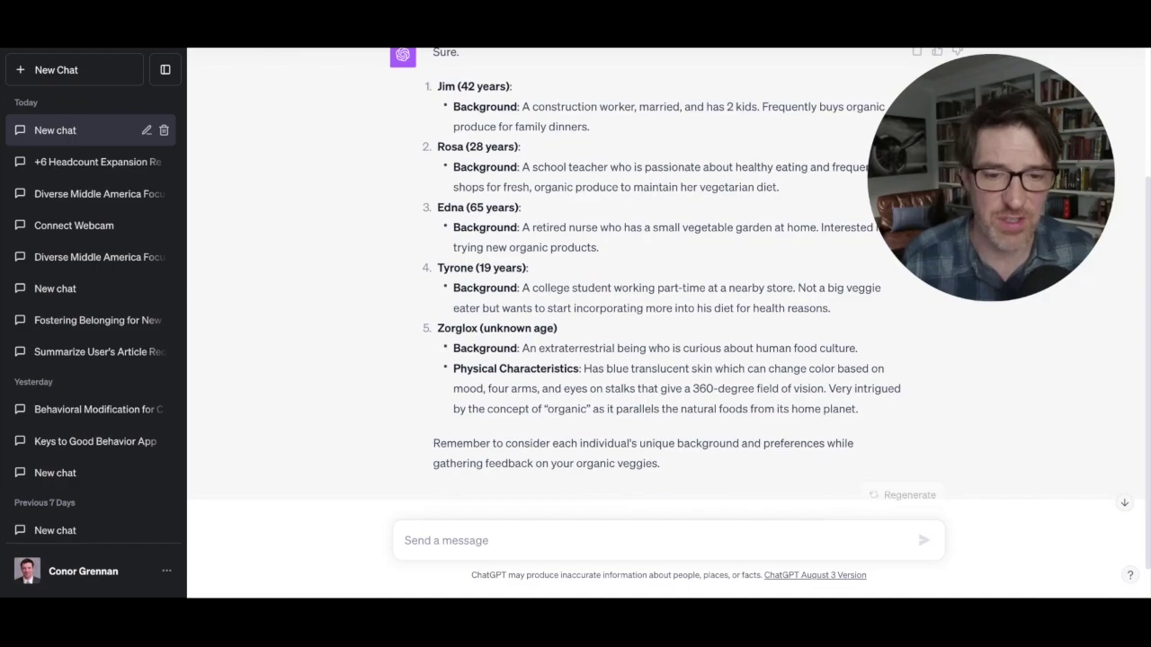
drag(630, 378, 843, 370)
drag(607, 390, 778, 390)
double_click(573, 409)
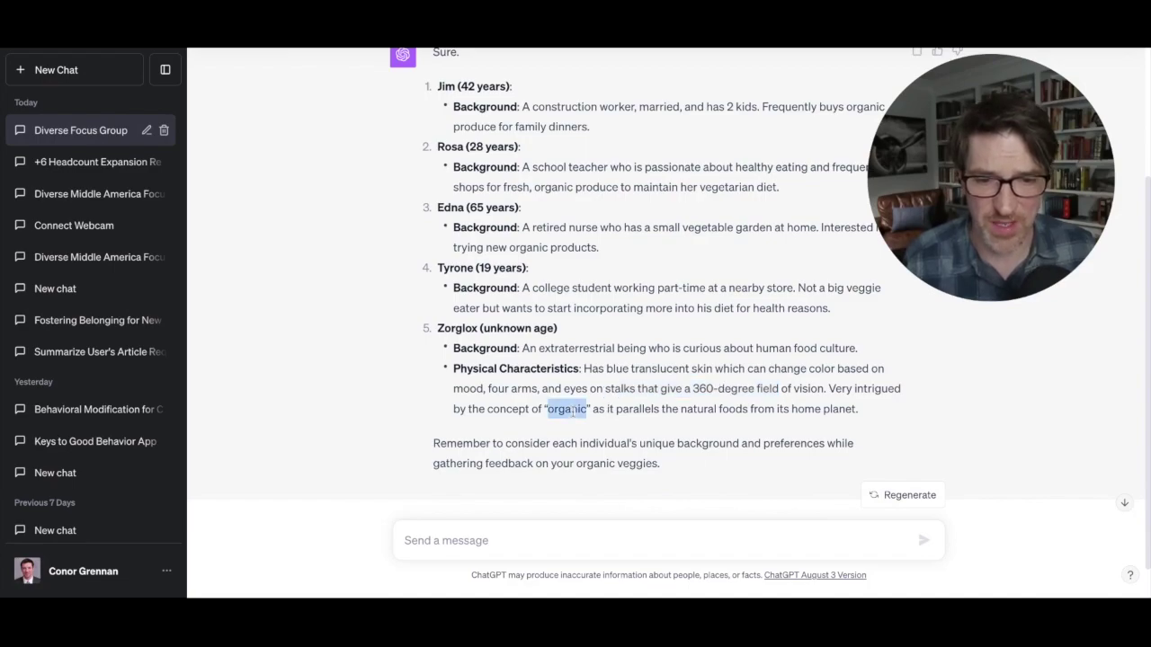
click(597, 403)
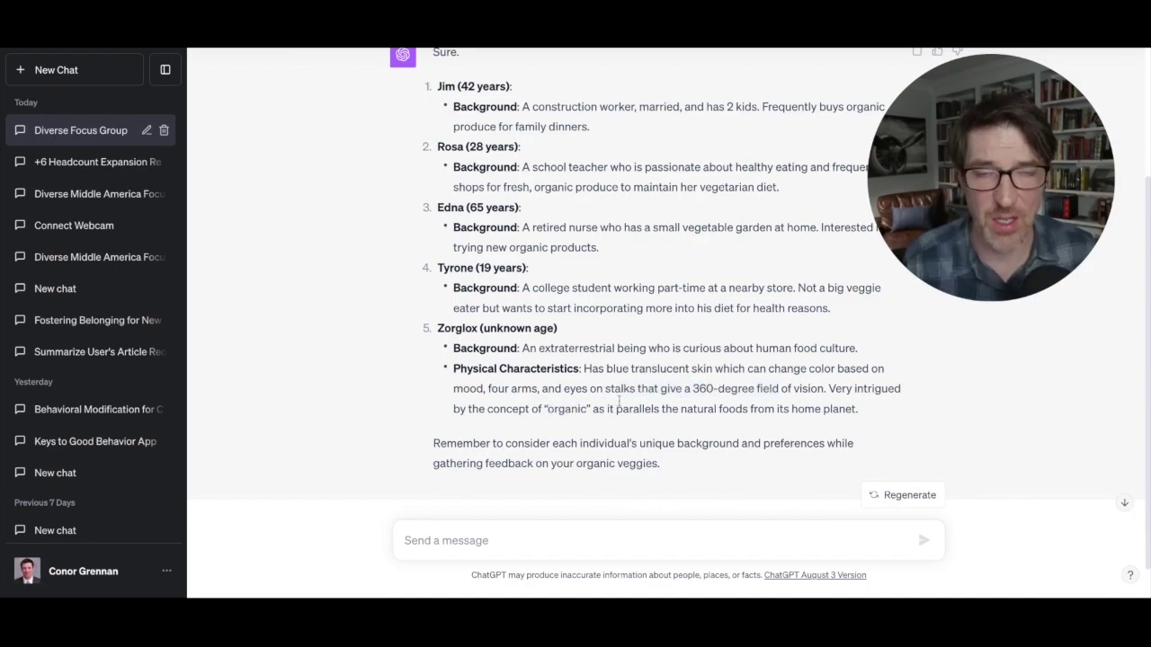
click(570, 533)
Step: Send the follow-up question 'what might Zorglox like in a veggie?'
text(why)
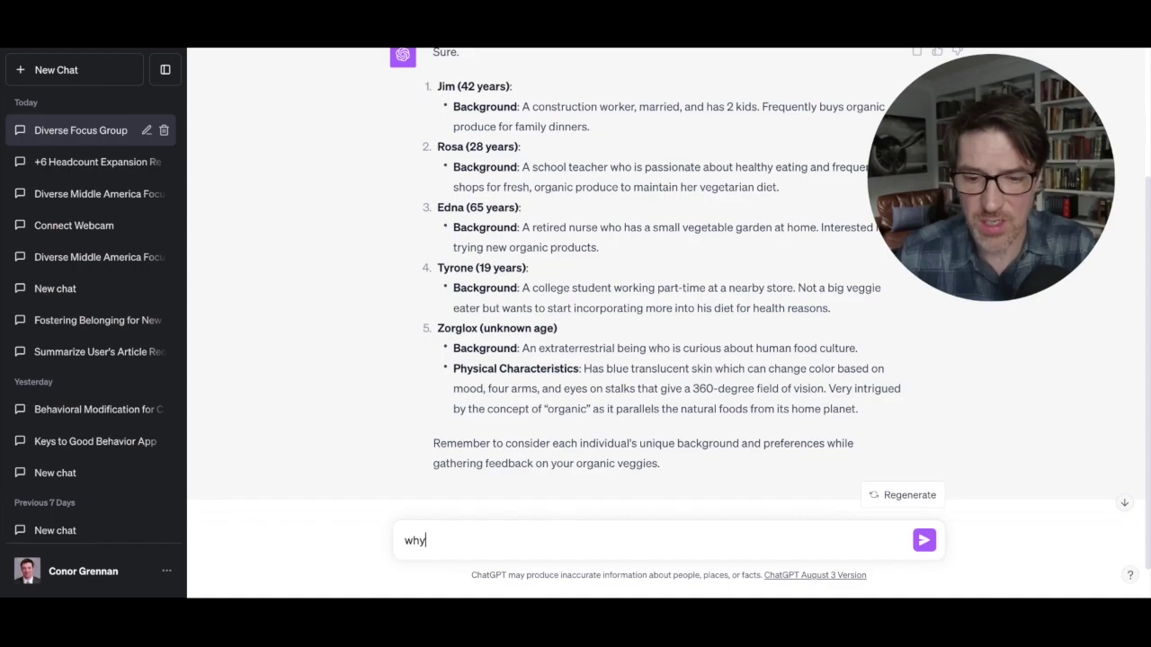
key(BackSpace)
text(at might Z)
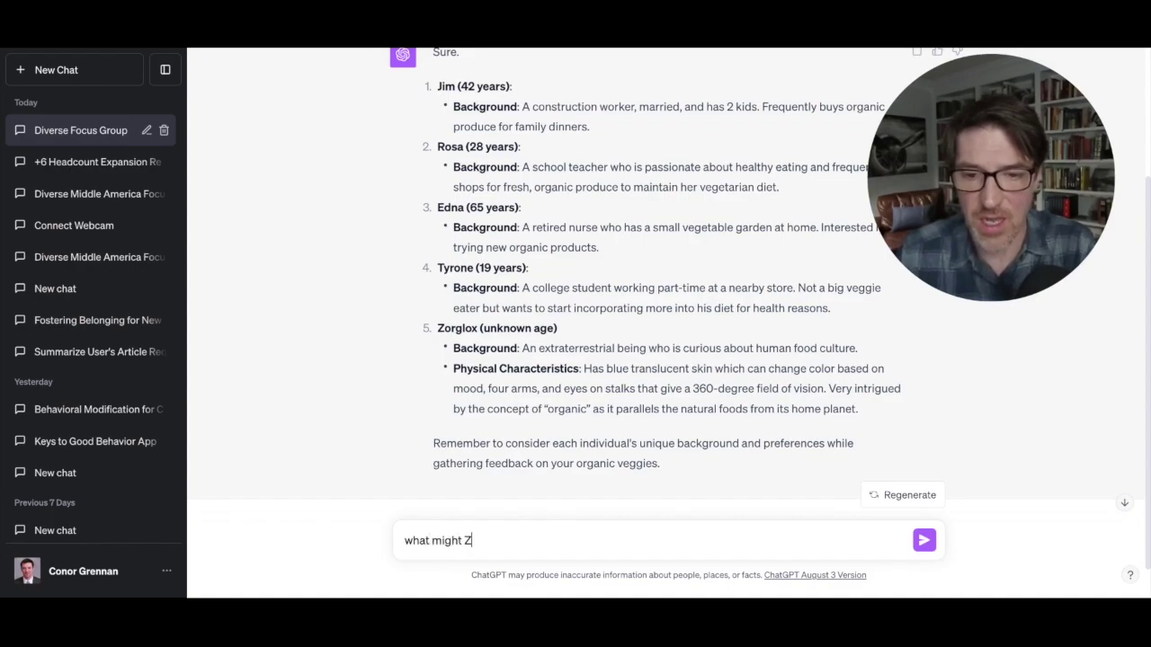
text(orglox li)
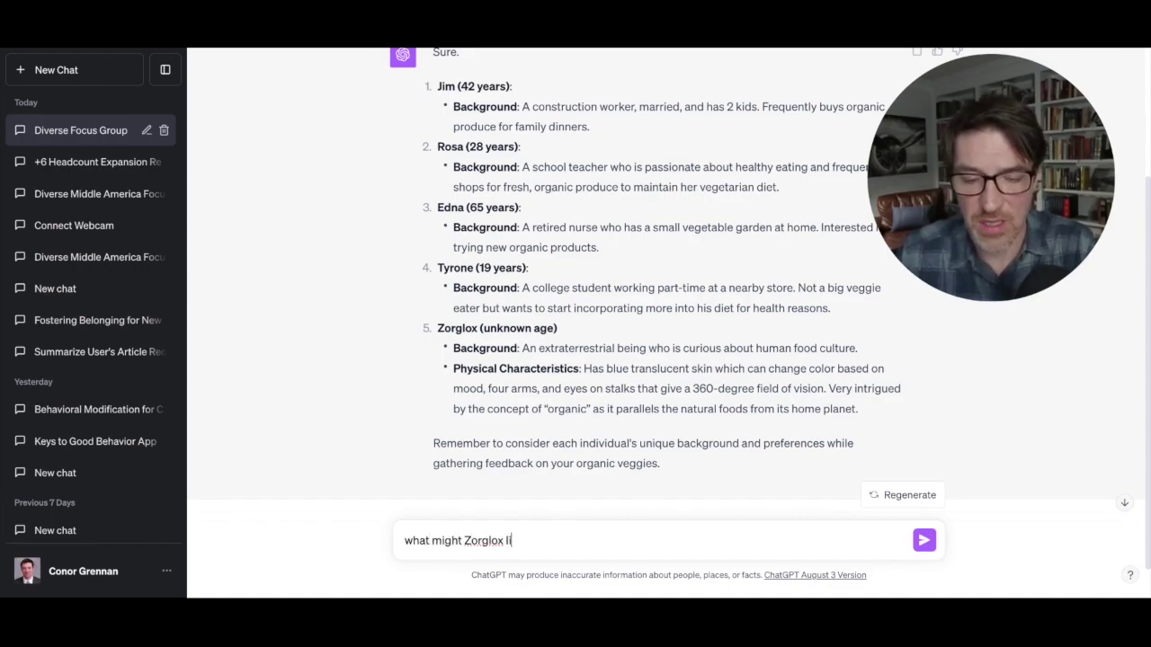
text(g)
key(BackSpace)
text(ke in a ve)
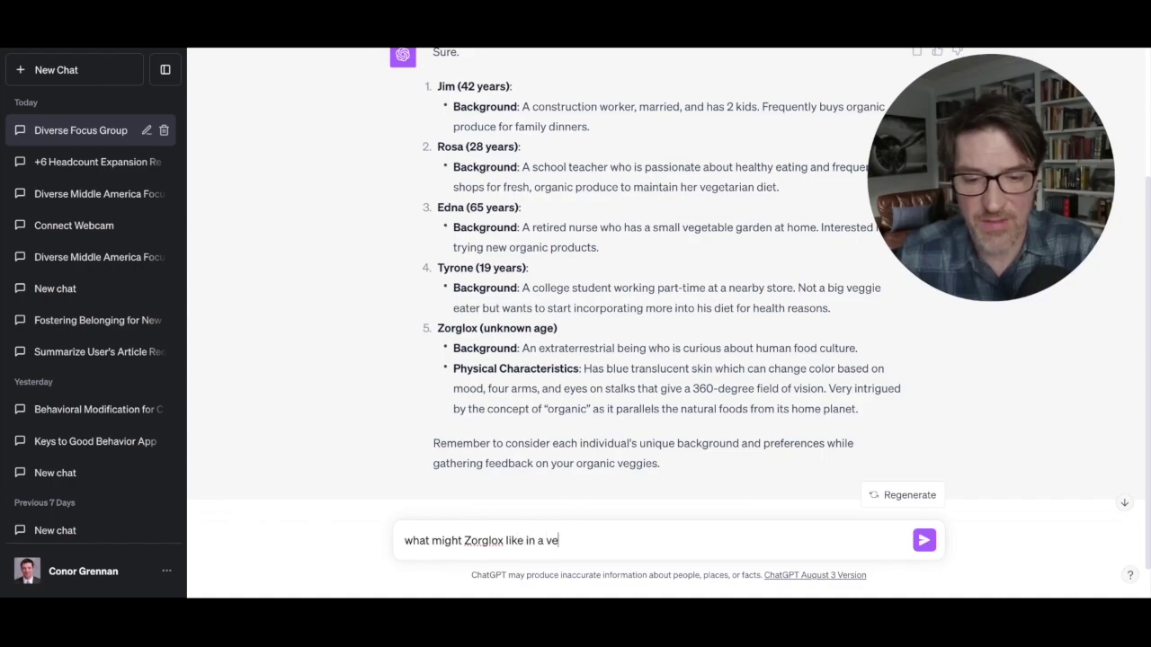
text(ggie?)
key(Return)
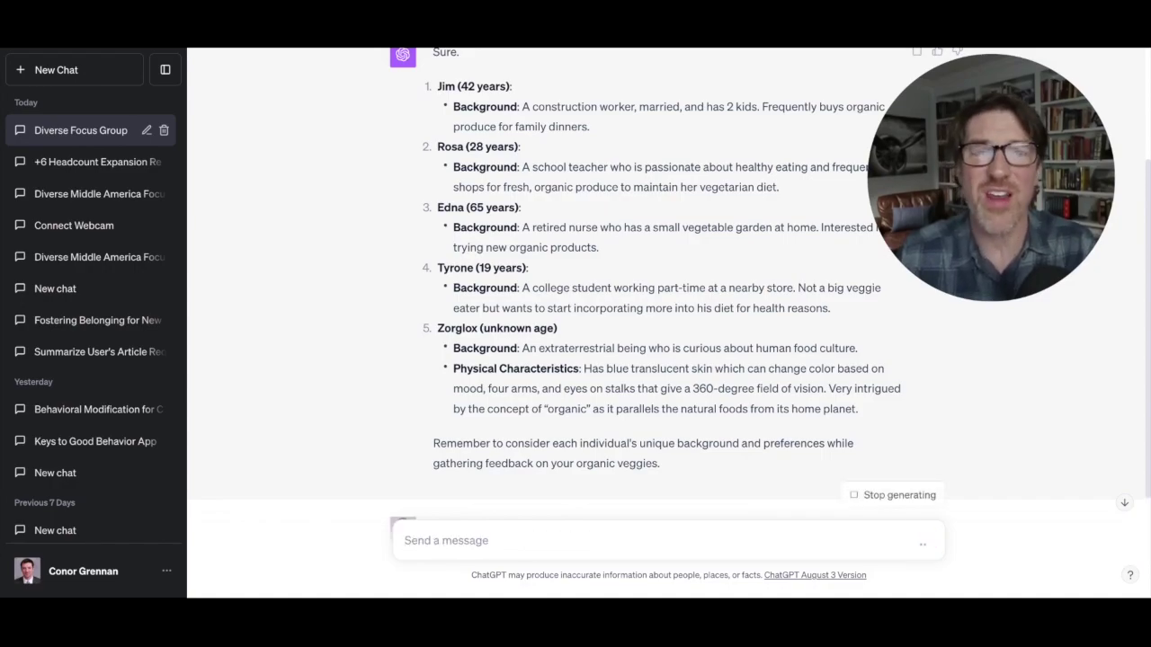